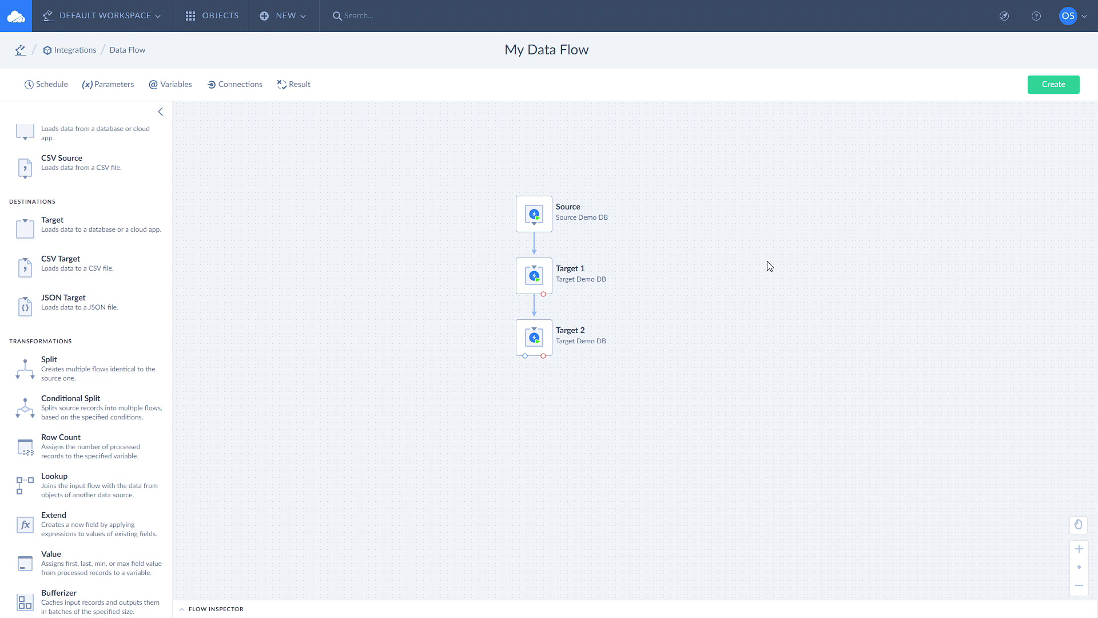
Examine the insert settings and parameter mappings of the Target 1 and Target 2 components.
left_click(535, 278)
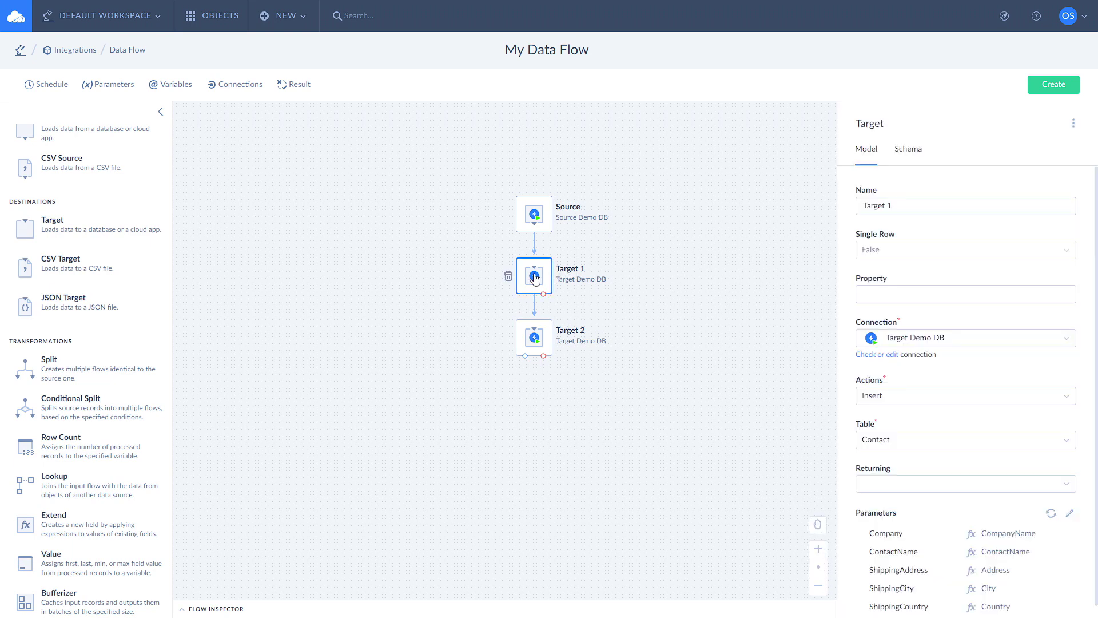
left_click(533, 337)
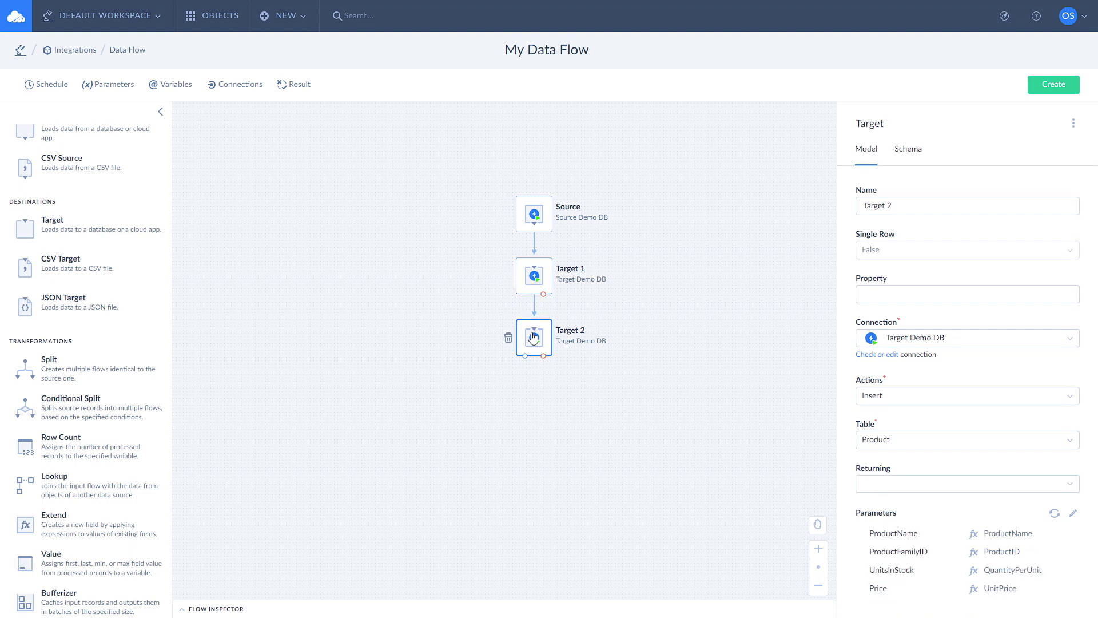
left_click(706, 285)
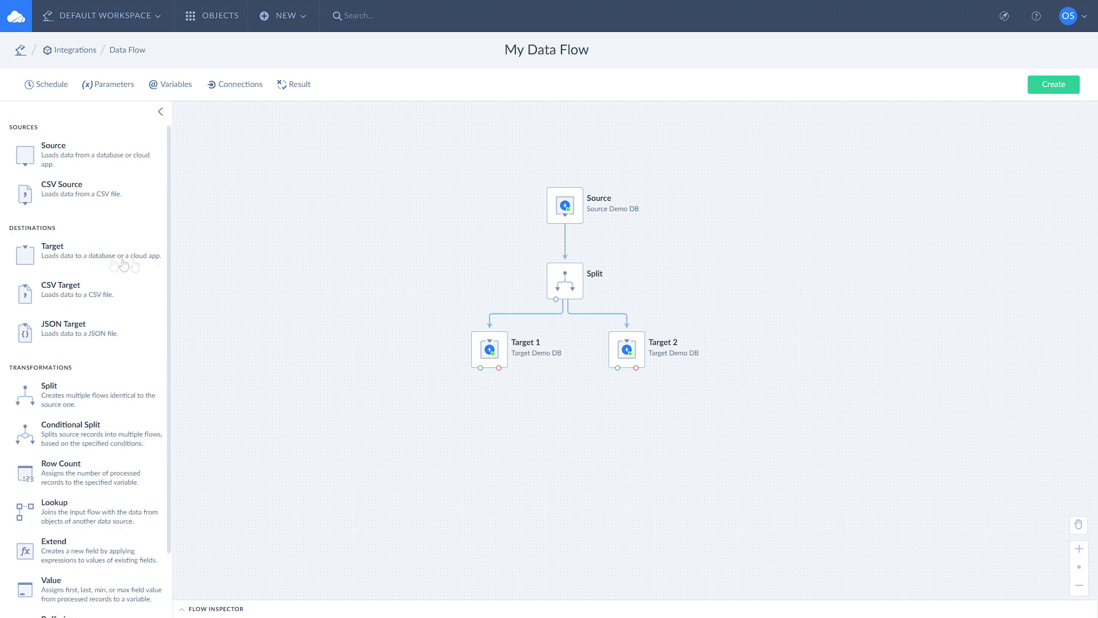
Add two more Target components beside Target 1 and connect the Split component to each of them.
left_click_drag(27, 255, 395, 335)
left_click_drag(29, 257, 308, 336)
left_click_drag(556, 299, 416, 346)
left_click_drag(556, 299, 313, 347)
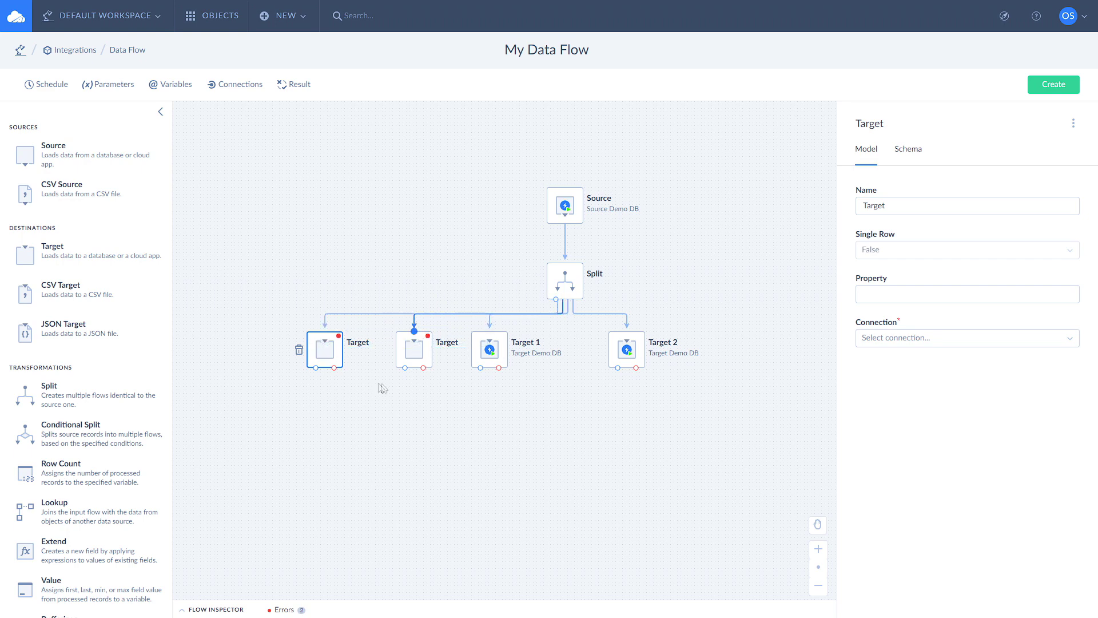
Delete the two unconfigured Target components from the Split branch.
key("Delete")
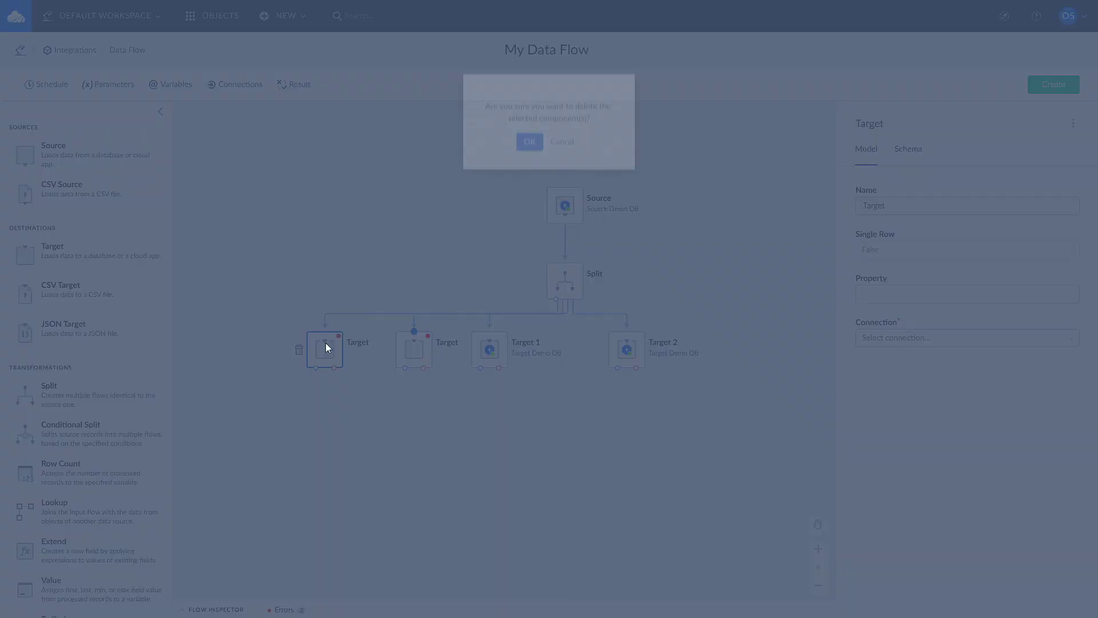
key("Return")
left_click(415, 350)
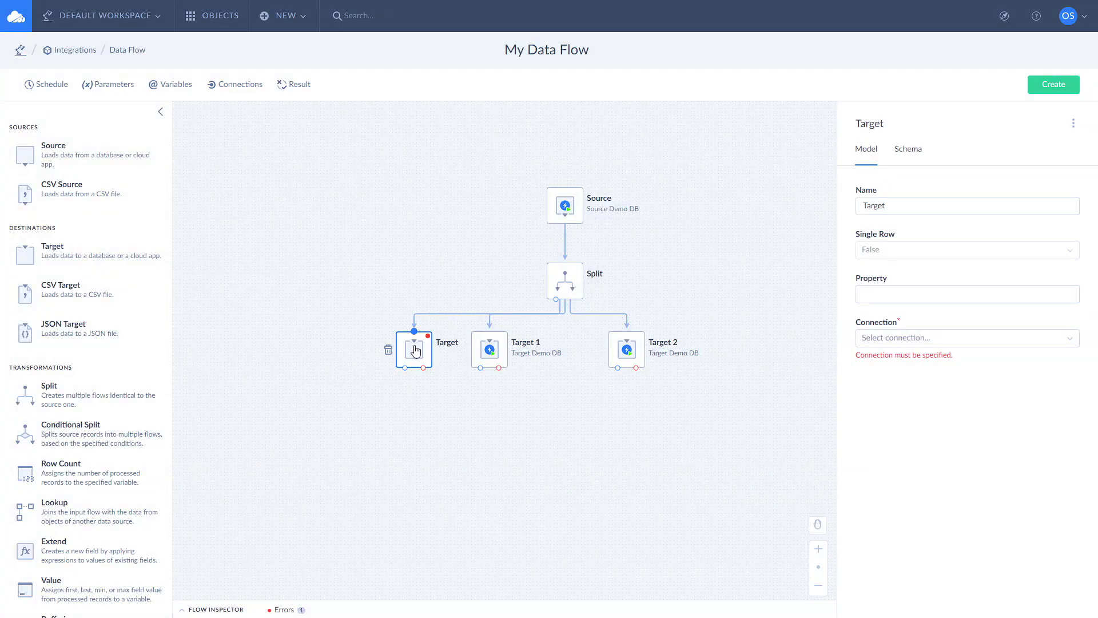
key("Delete")
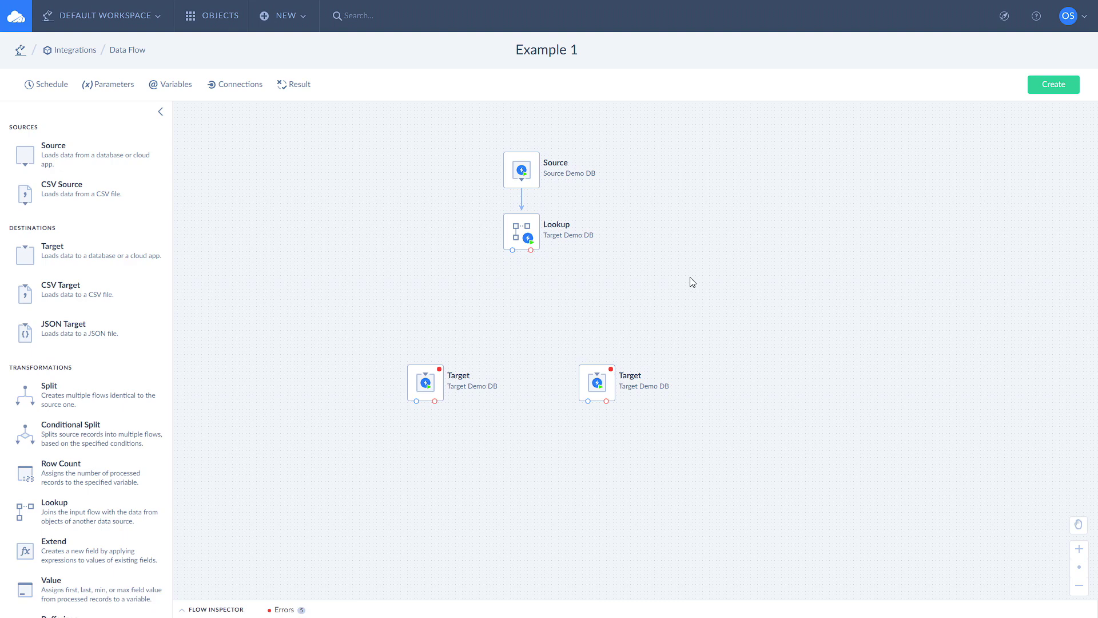
Examine the Source component's query and the left Target component's insert settings in Example 1.
left_click(525, 166)
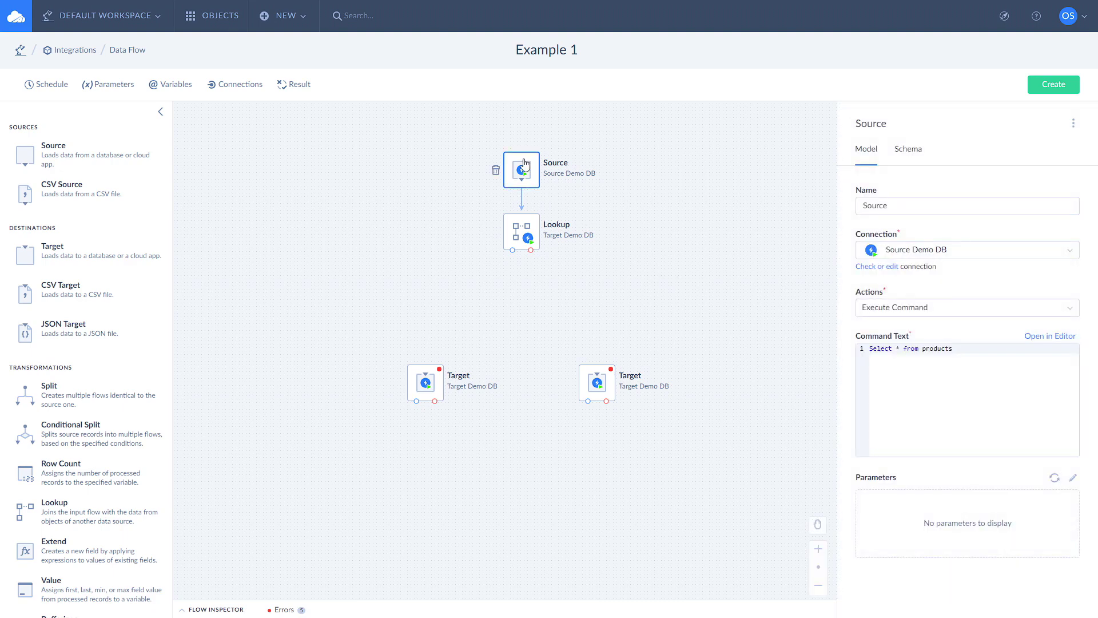
left_click(421, 386)
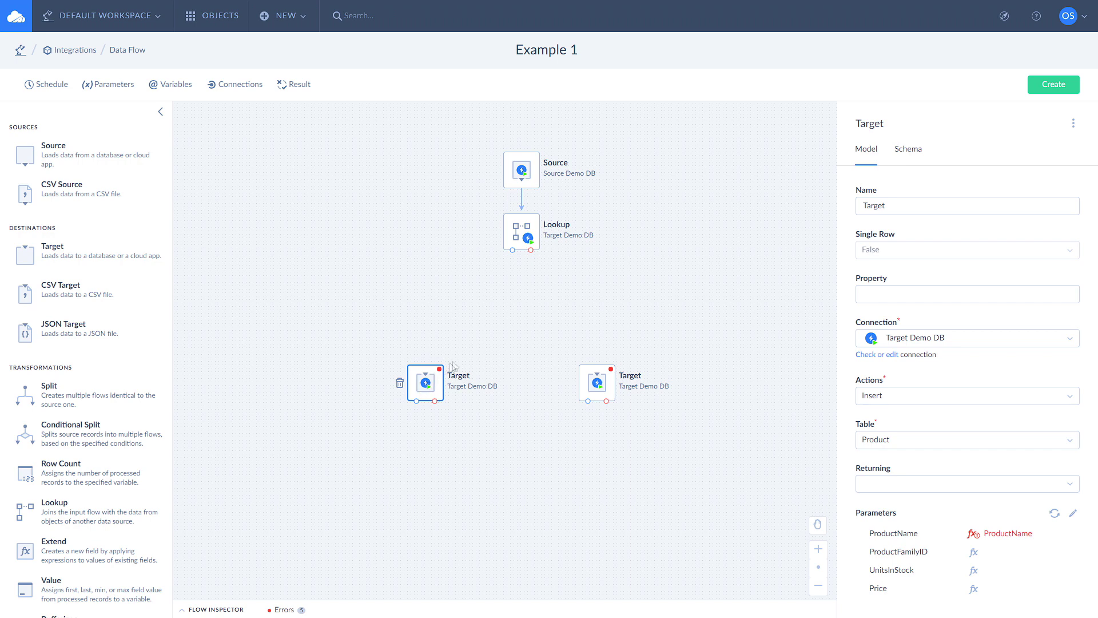
left_click(517, 307)
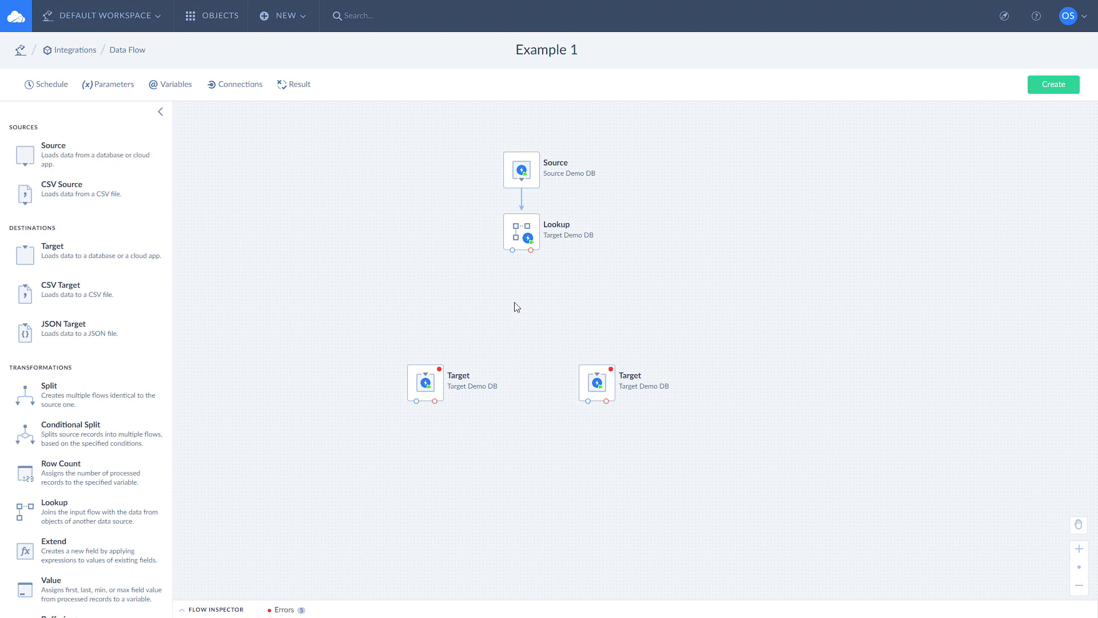
Examine the Lookup component's settings and available behaviors, keeping FirstOrDefault as the selected behavior.
left_click(520, 226)
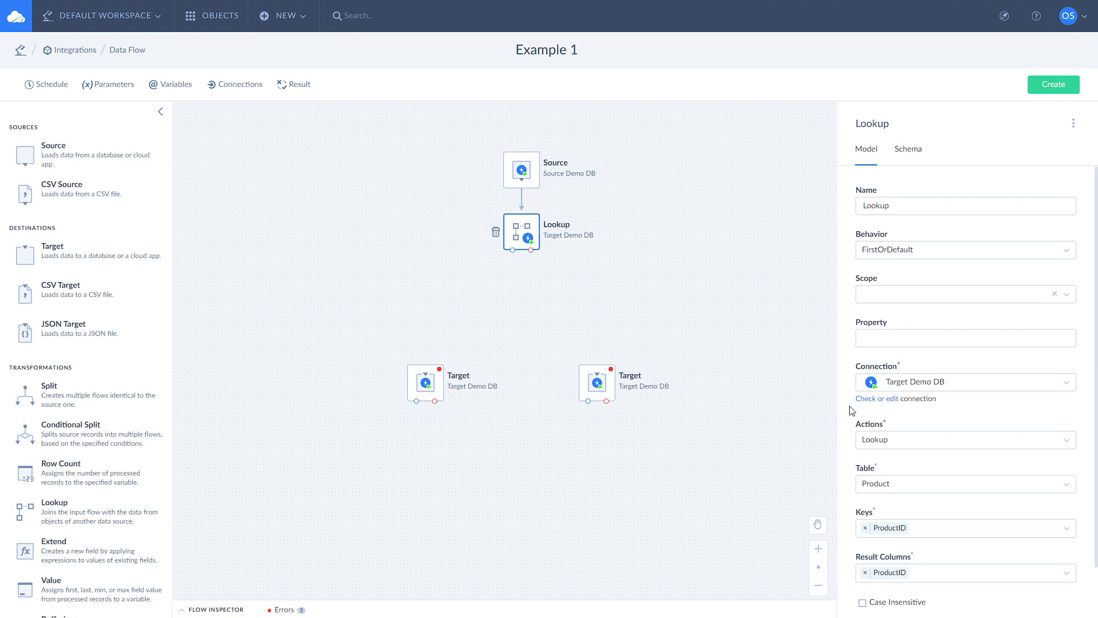
scroll(853, 413, "down", 1)
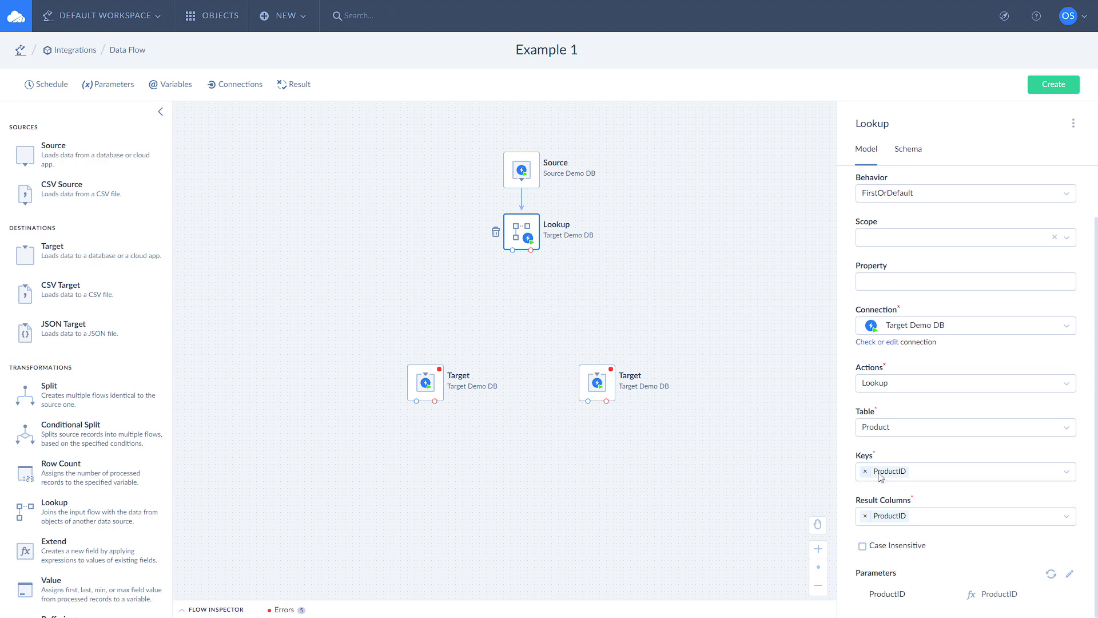
scroll(850, 478, "up", 1)
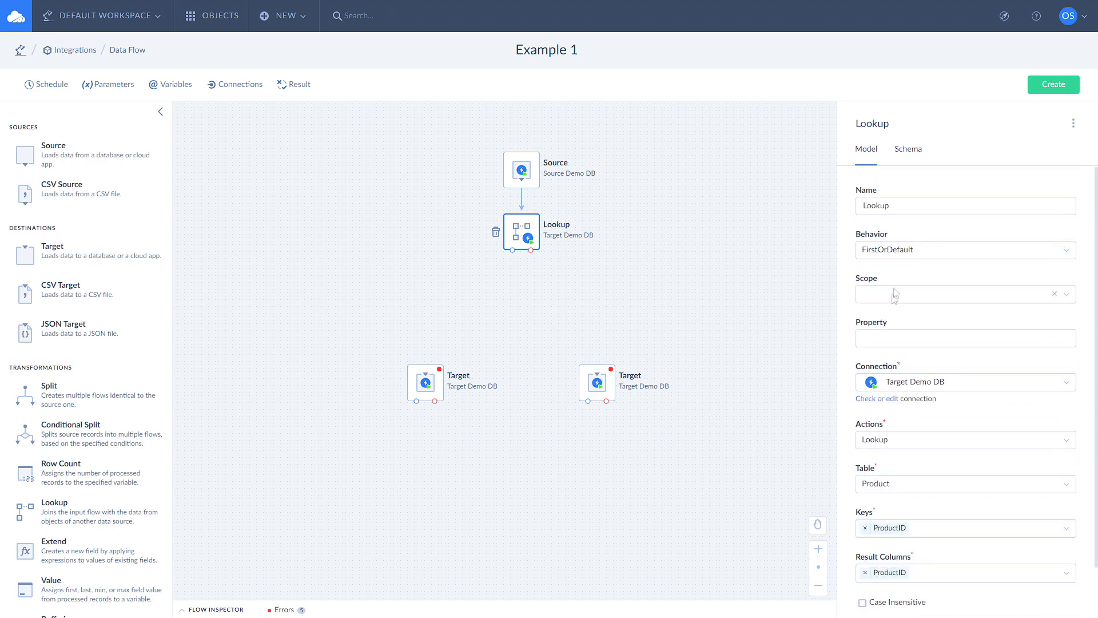
left_click(902, 254)
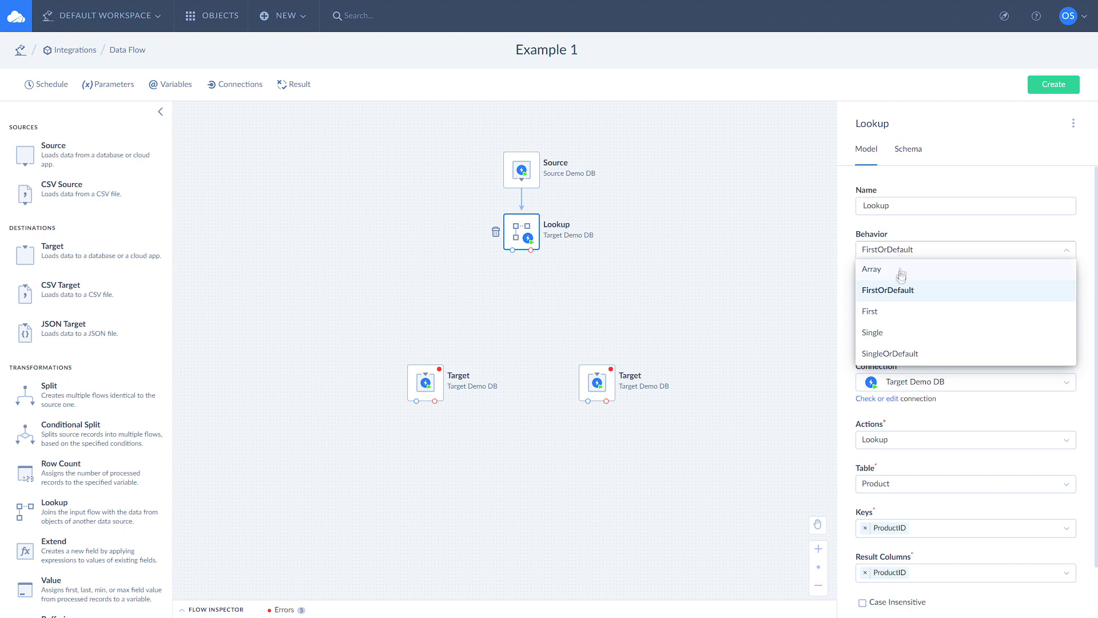
left_click(899, 293)
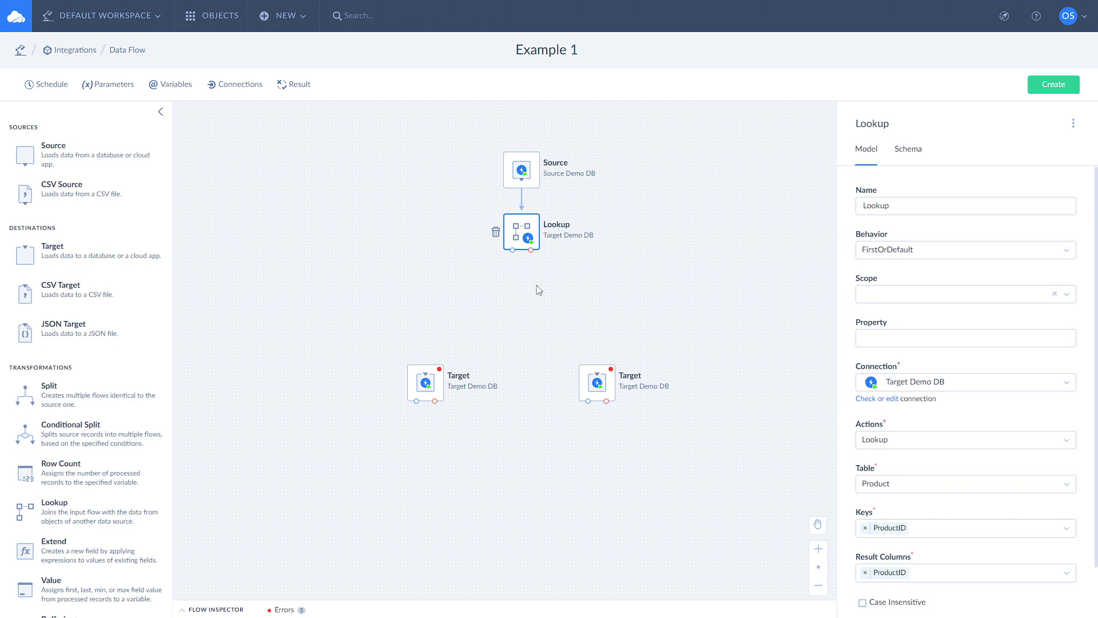
Add a Conditional Split component below Lookup and connect Lookup's output to it.
left_click(519, 293)
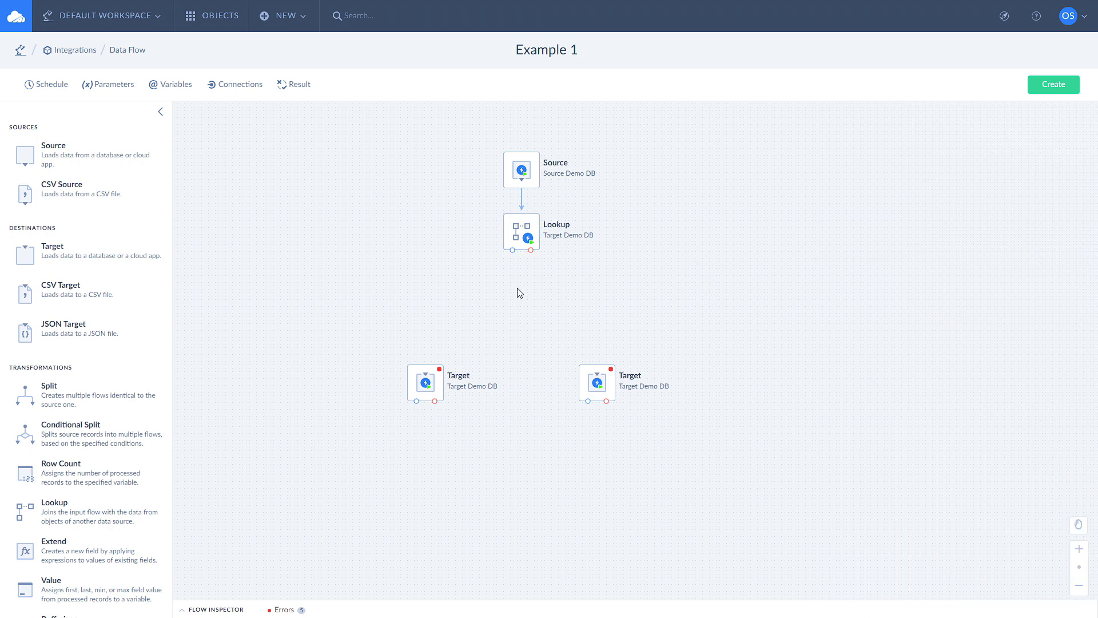
left_click_drag(25, 436, 503, 291)
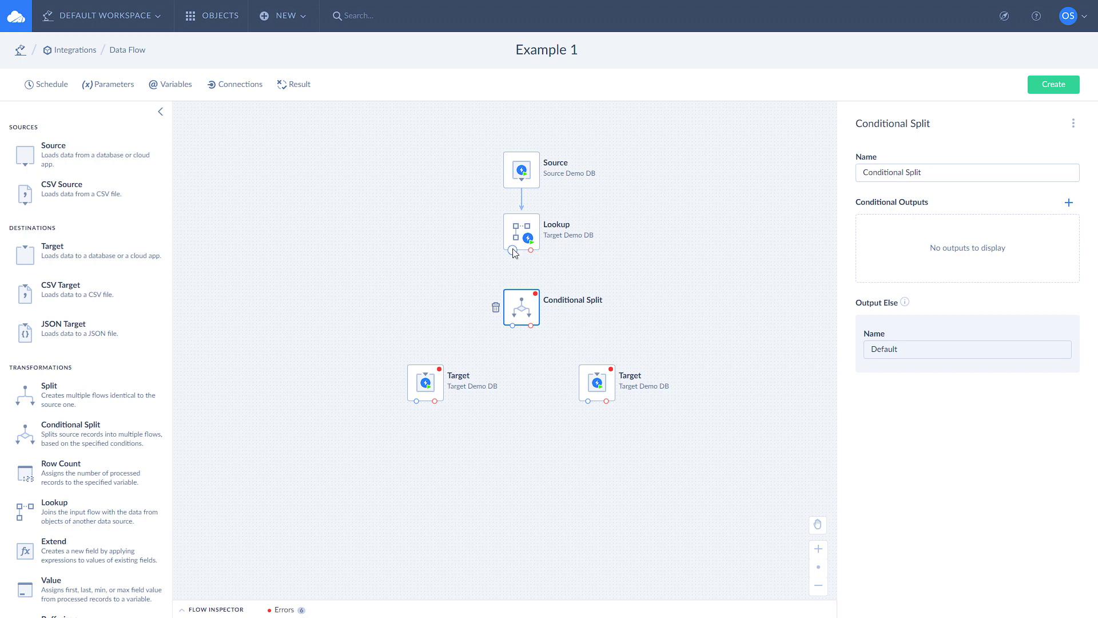
left_click_drag(513, 251, 523, 309)
Add a conditional output named "Match Not Found" to the Conditional Split.
left_click(1069, 203)
left_click(934, 249)
type("Match Not Found")
left_click(923, 317)
Set the Match Not Found output's condition to the expression isnull(ProductID) and apply it.
left_click(1059, 294)
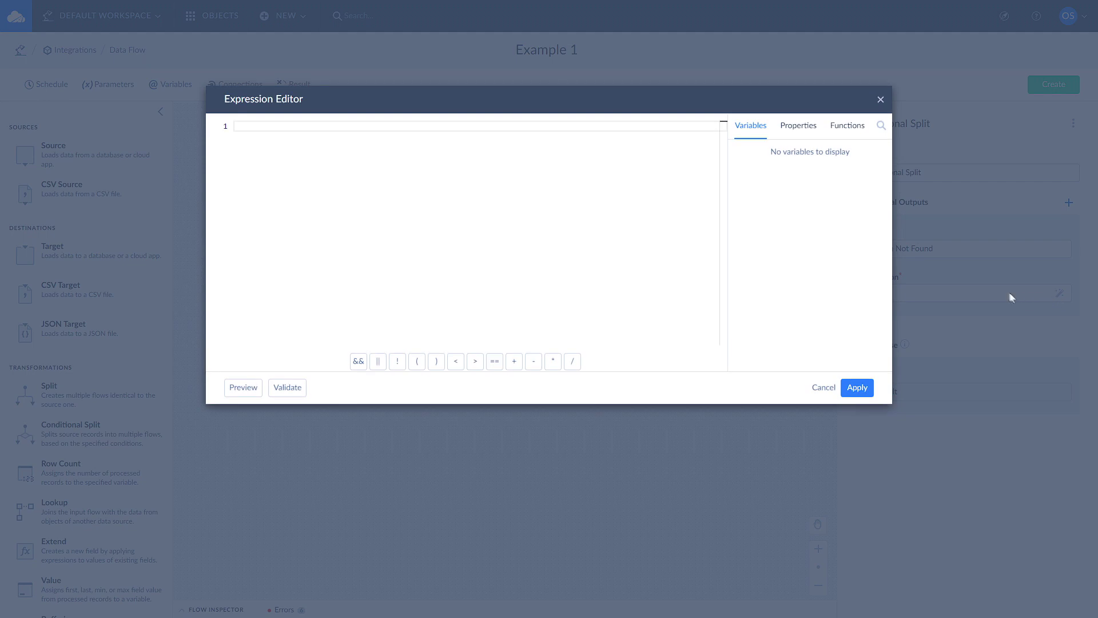
left_click(845, 129)
left_click(787, 162)
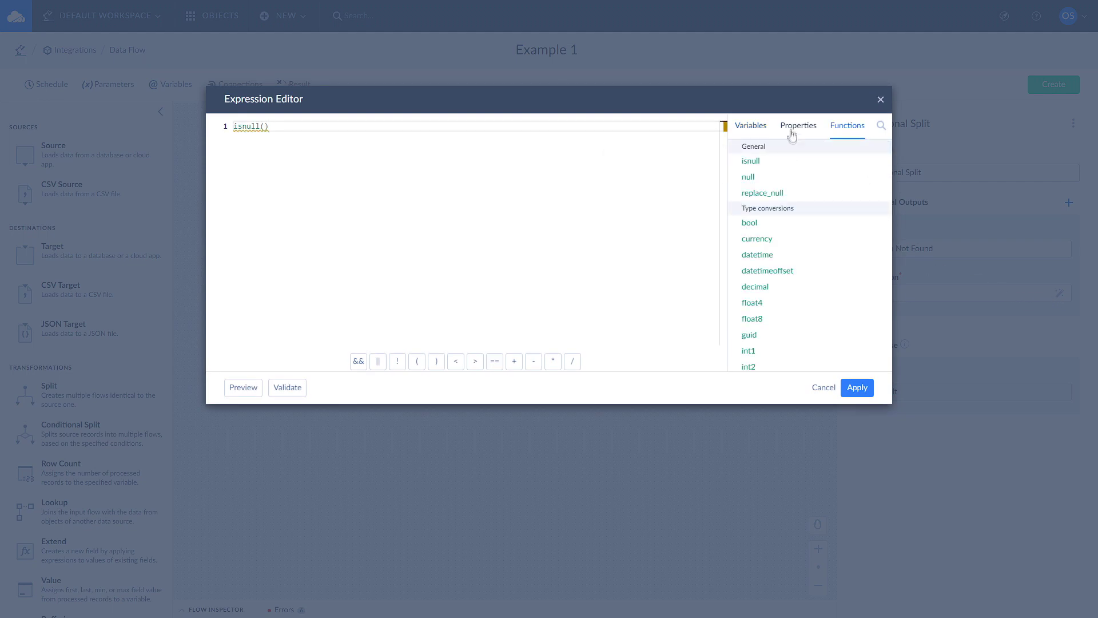
left_click(792, 133)
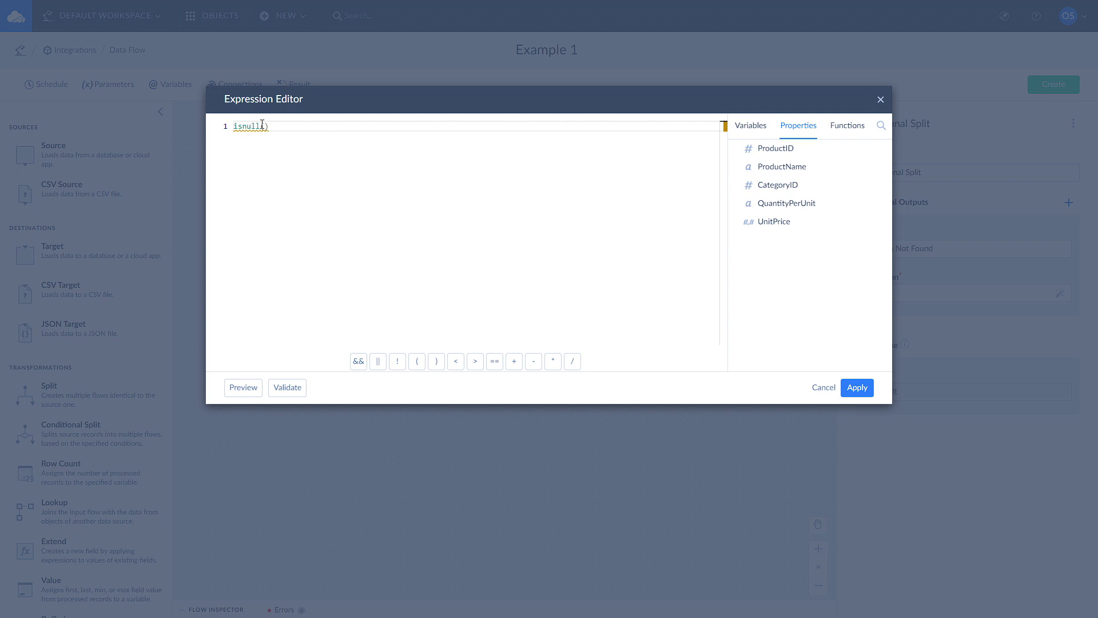
left_click(775, 149)
left_click(857, 389)
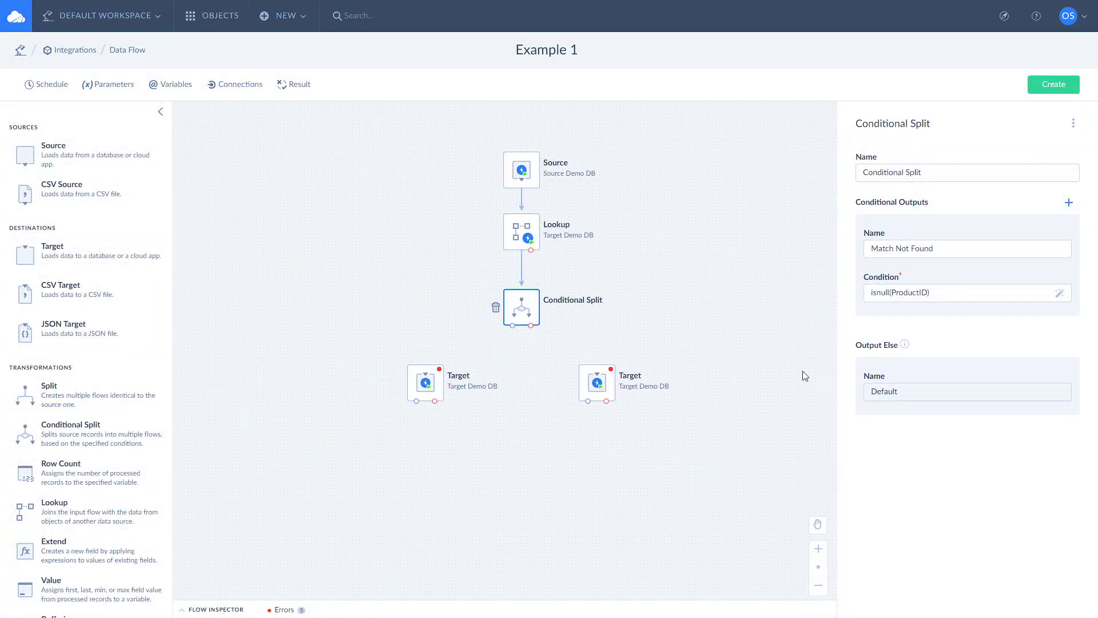
left_click(804, 373)
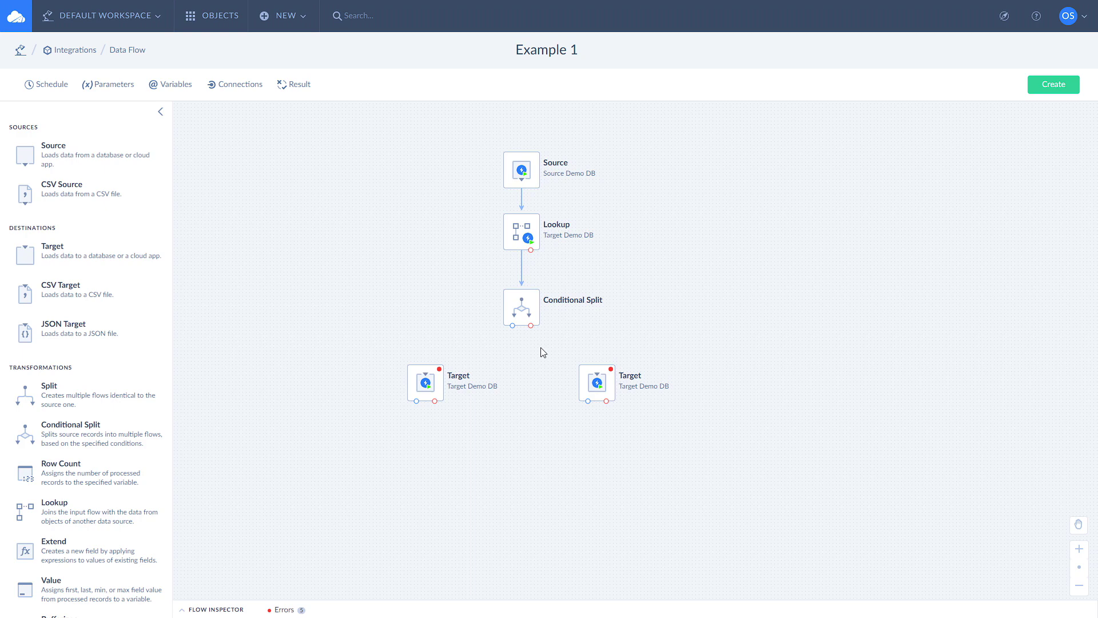
Add a CSV Target beside the Conditional Split and connect the split's Error output to it.
left_click(522, 309)
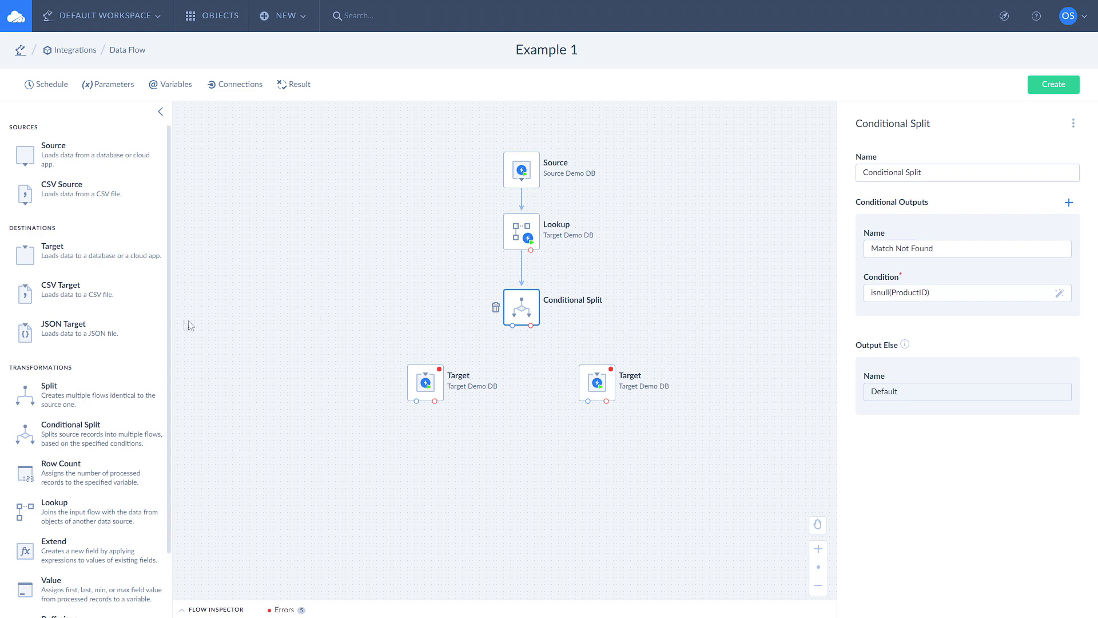
left_click_drag(28, 299, 652, 294)
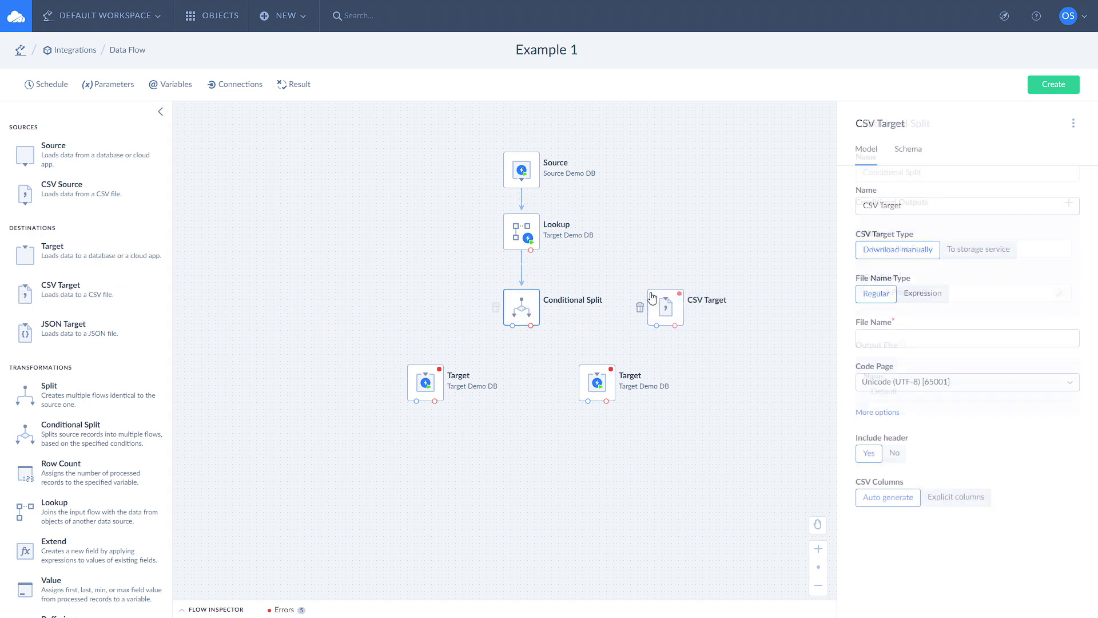
left_click_drag(531, 325, 670, 309)
left_click(613, 281)
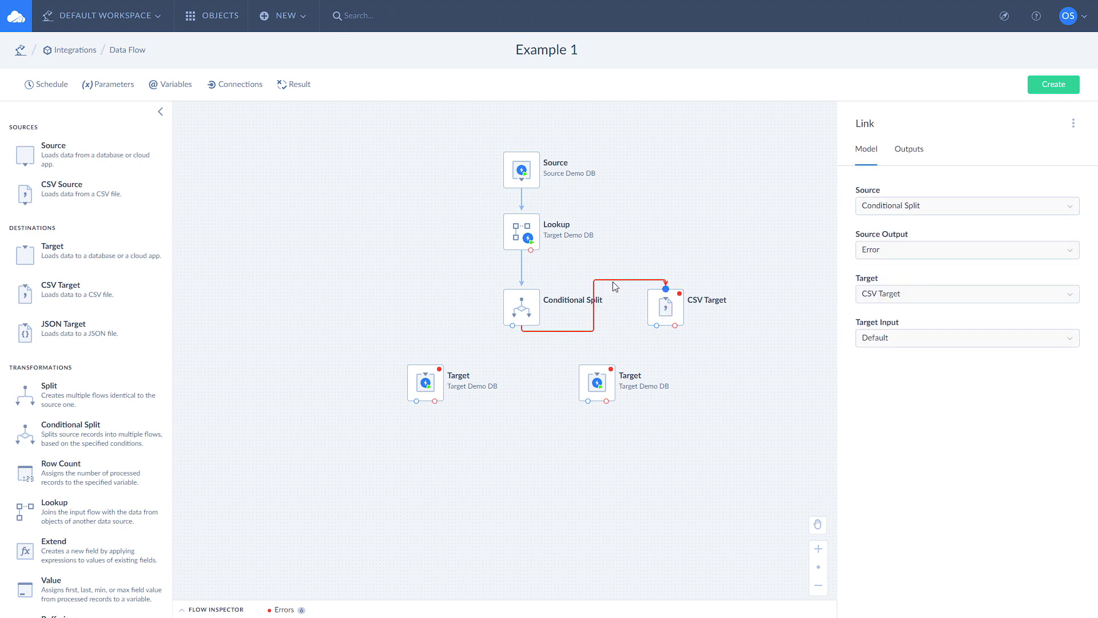
Connect the Conditional Split's Match Not Found output to the left Target and its Default output to the right Target.
left_click_drag(512, 325, 425, 383)
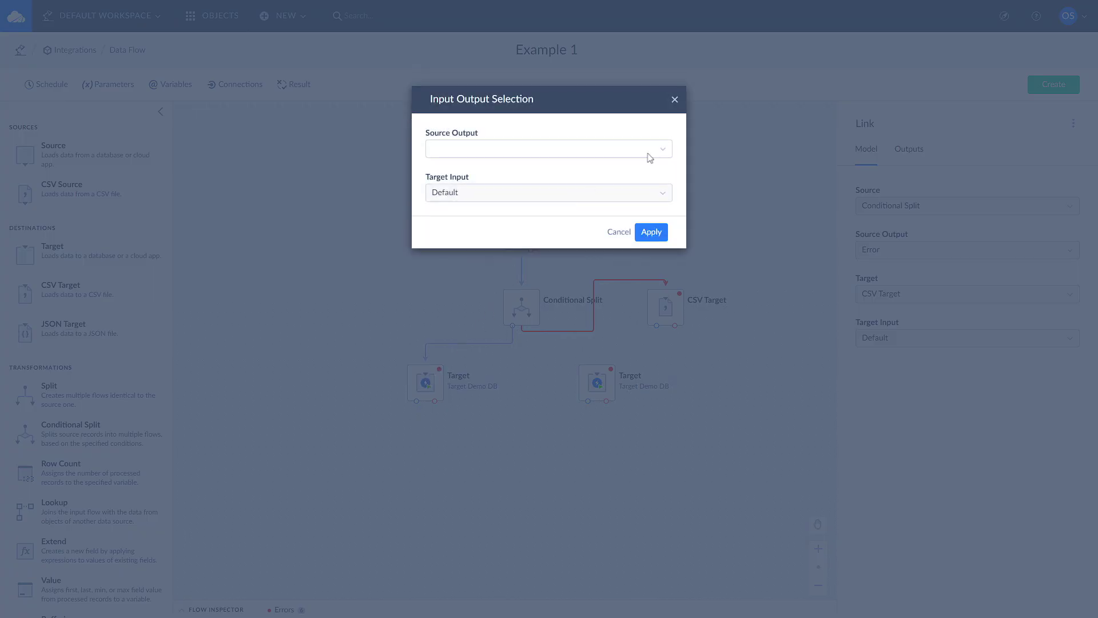
left_click(660, 152)
left_click(602, 189)
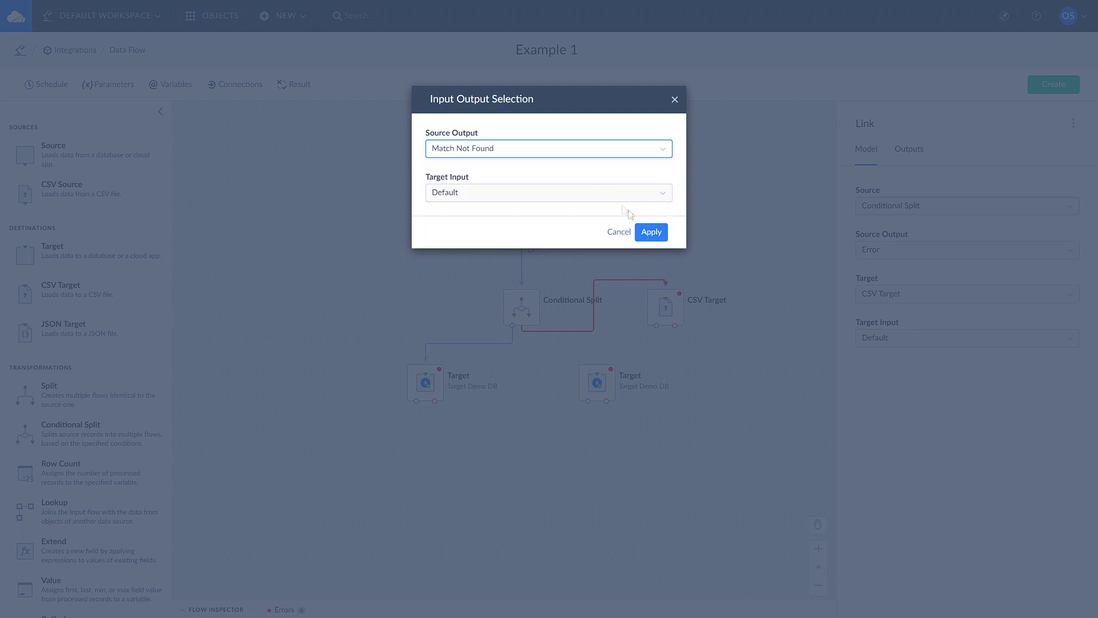
left_click(650, 231)
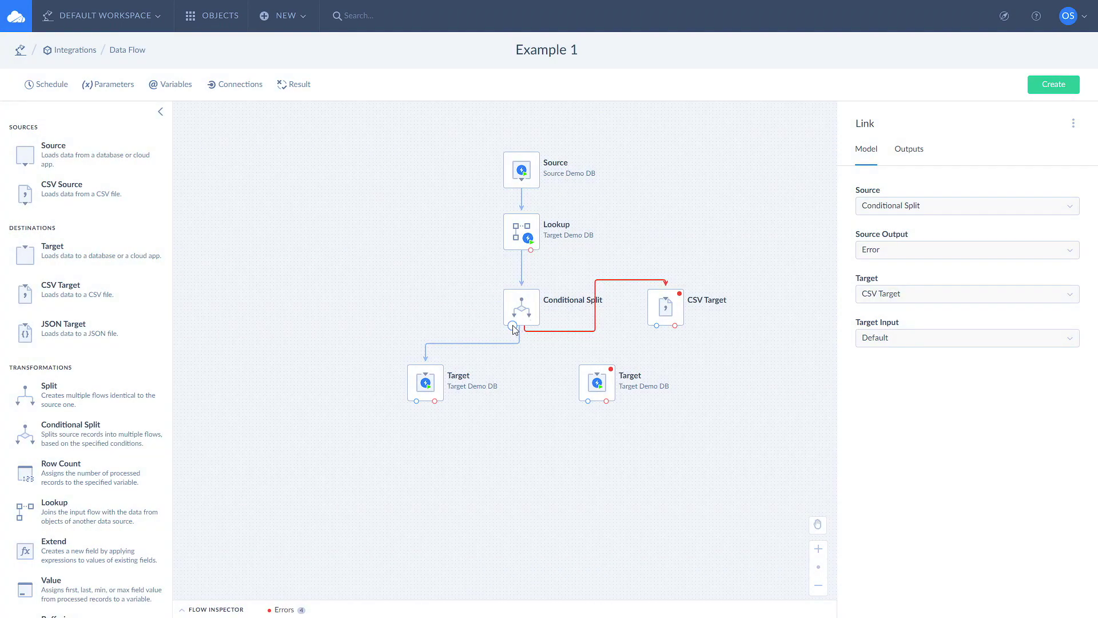
left_click_drag(531, 337, 599, 384)
left_click(581, 344)
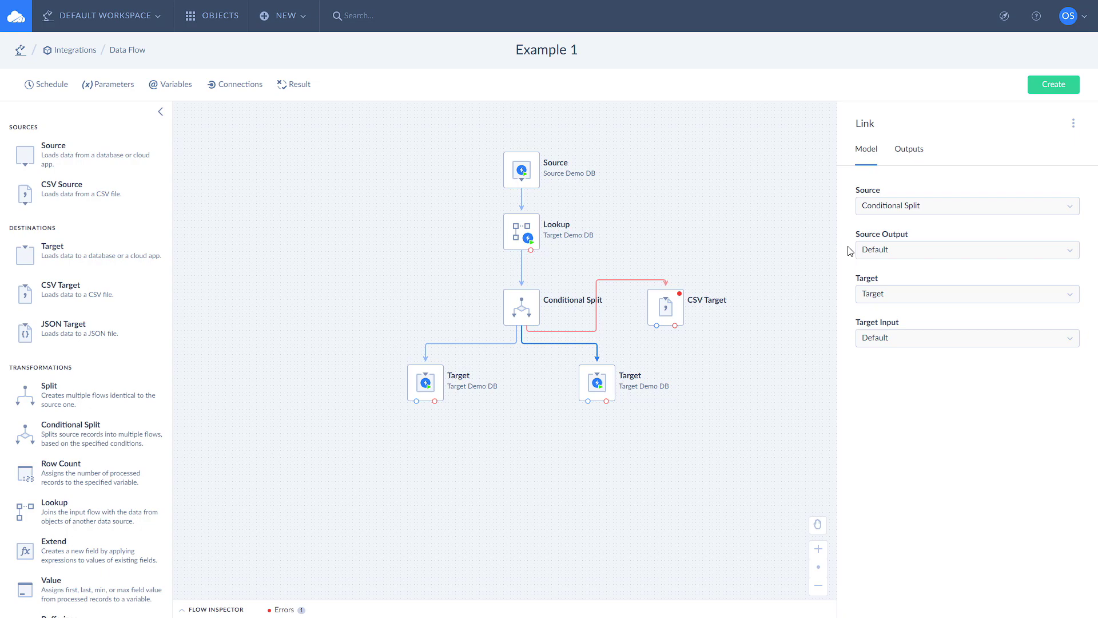
Delete the CSV Target component that receives the Conditional Split's error output.
left_click(667, 310)
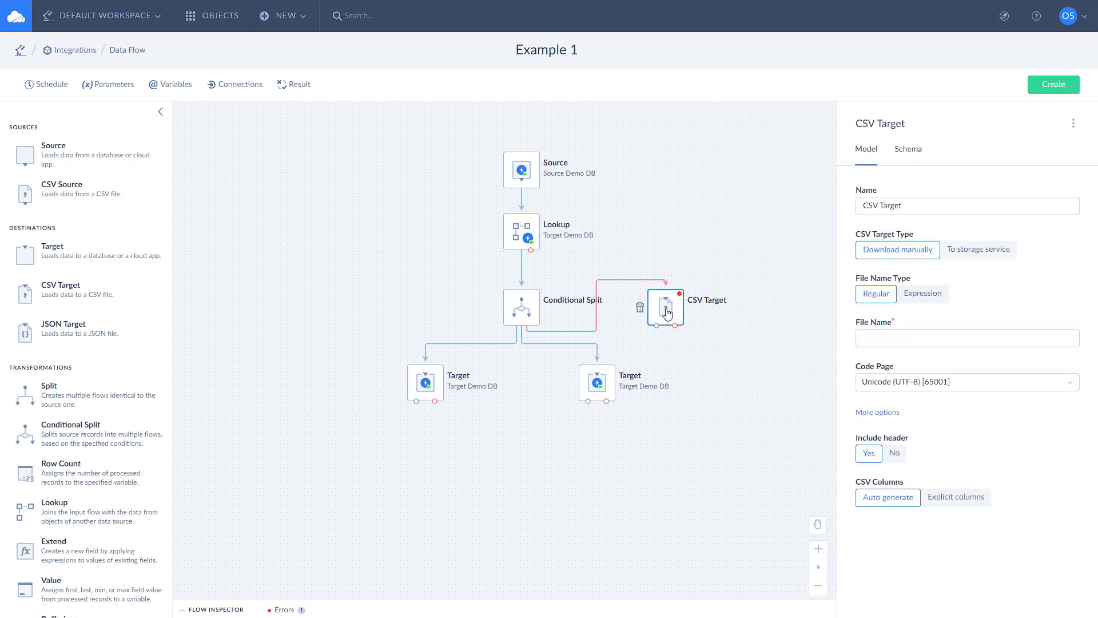
key("Delete")
key("Return")
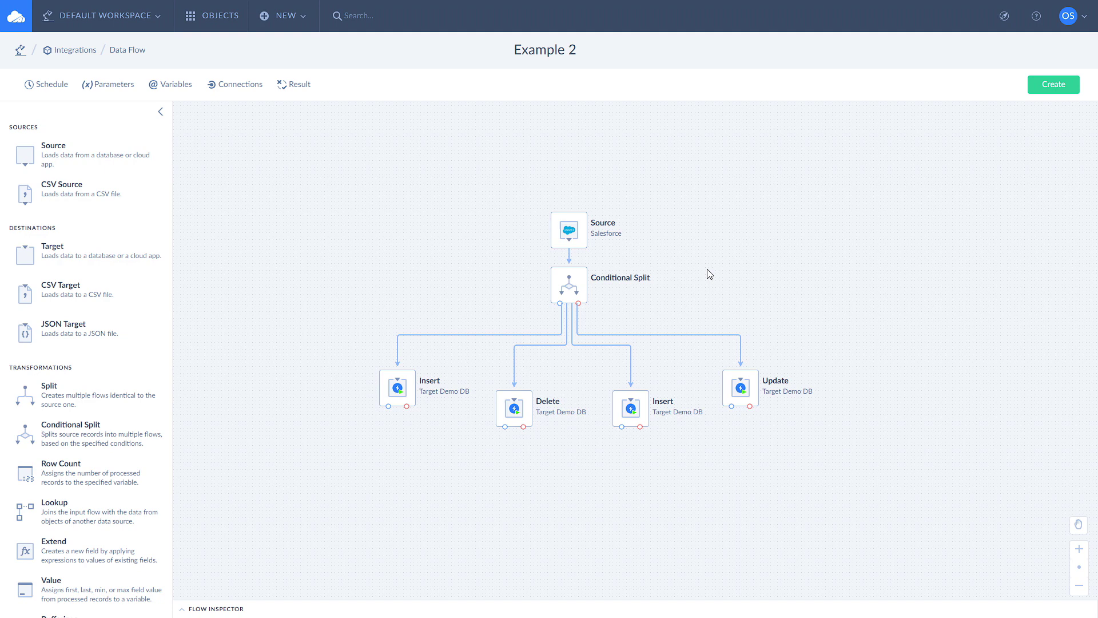
Examine all conditional outputs and their StageName conditions in Example 2's Conditional Split.
left_click(574, 287)
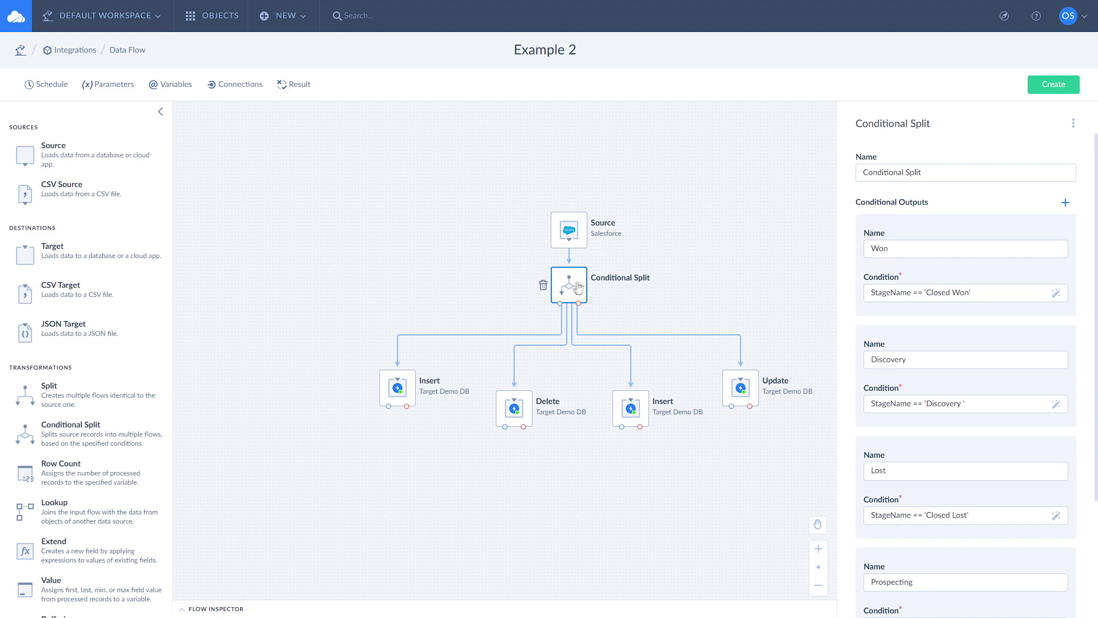
scroll(1082, 243, "down", 2)
scroll(1082, 254, "down", 1)
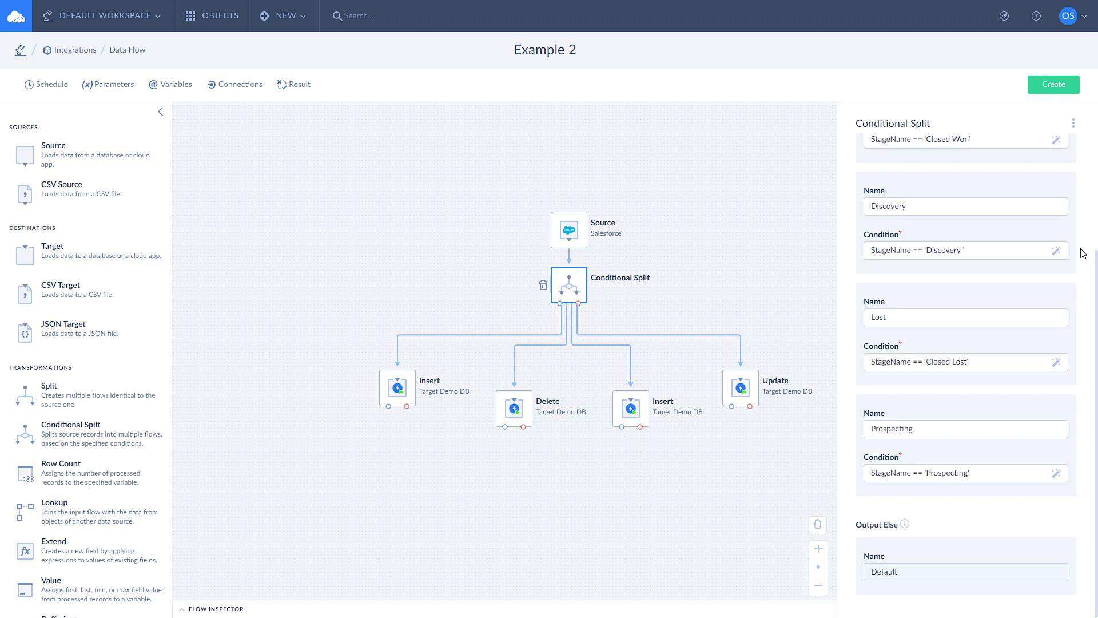
left_click(788, 312)
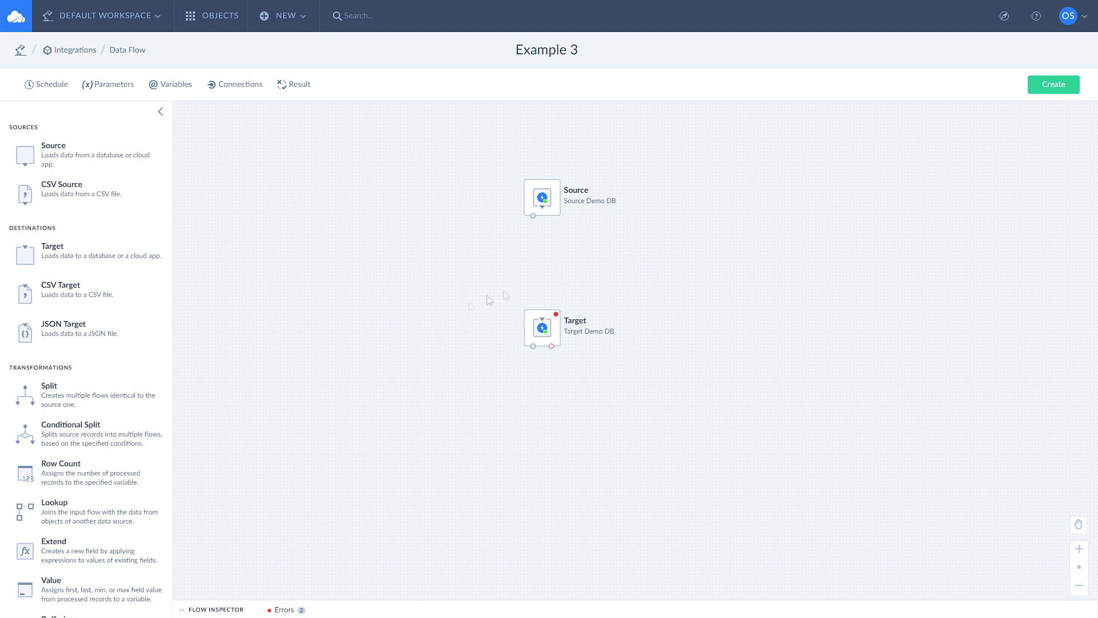
Add a Conditional Split between Source and Target in Example 3 and connect Source to it.
left_click_drag(35, 432, 526, 253)
left_click_drag(533, 216, 535, 269)
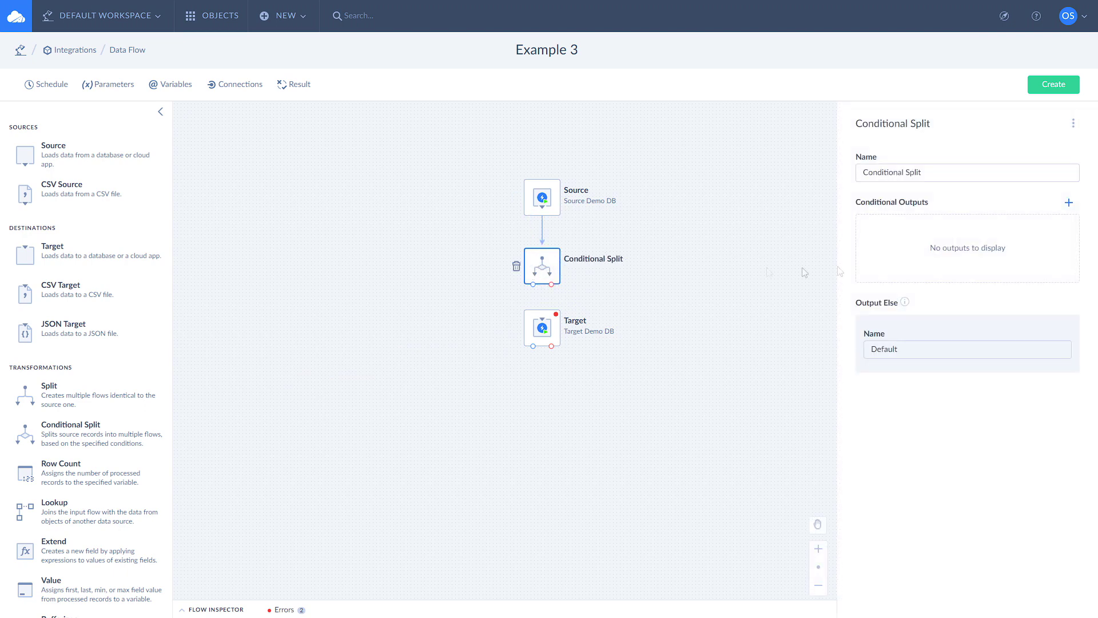
Add a conditional output named Berlin to the Conditional Split with the condition City == 'Berlin'.
left_click(1069, 203)
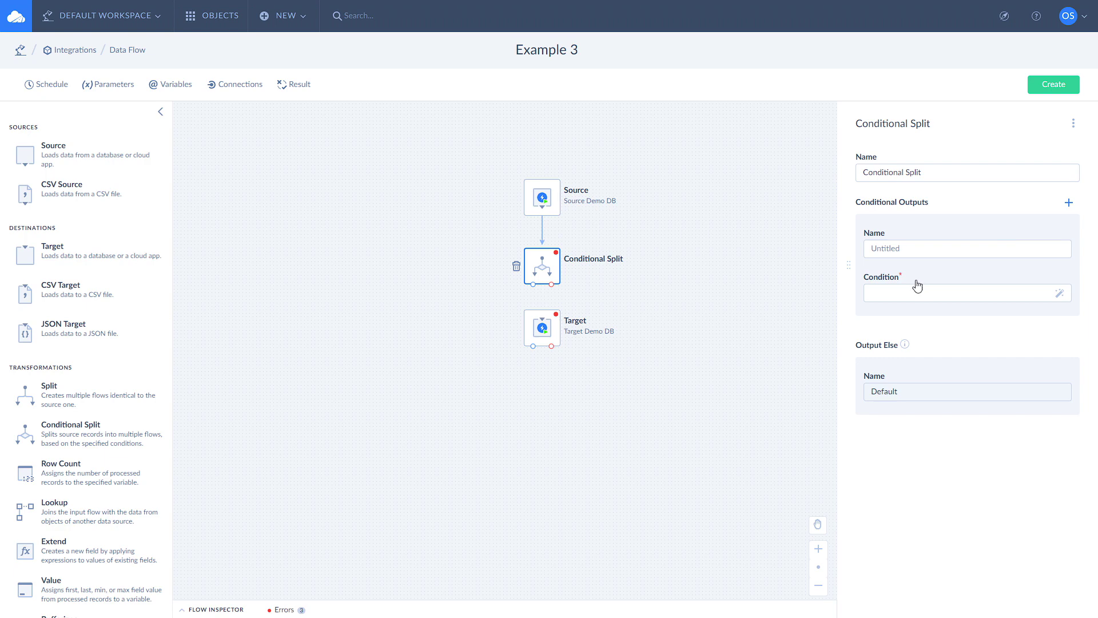
left_click(904, 250)
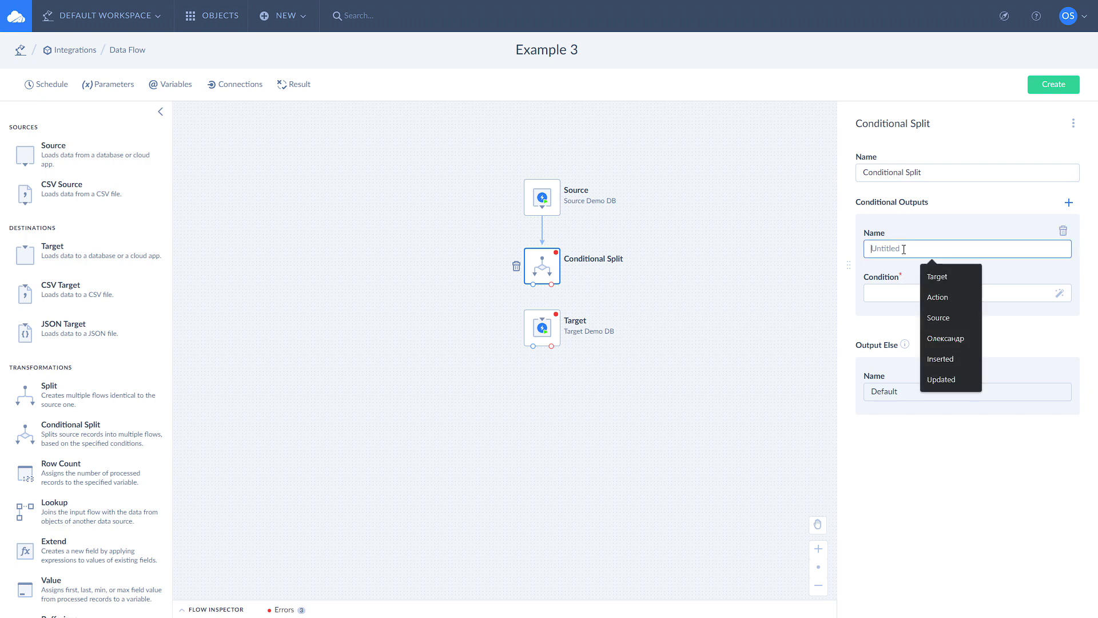
type("Berlin")
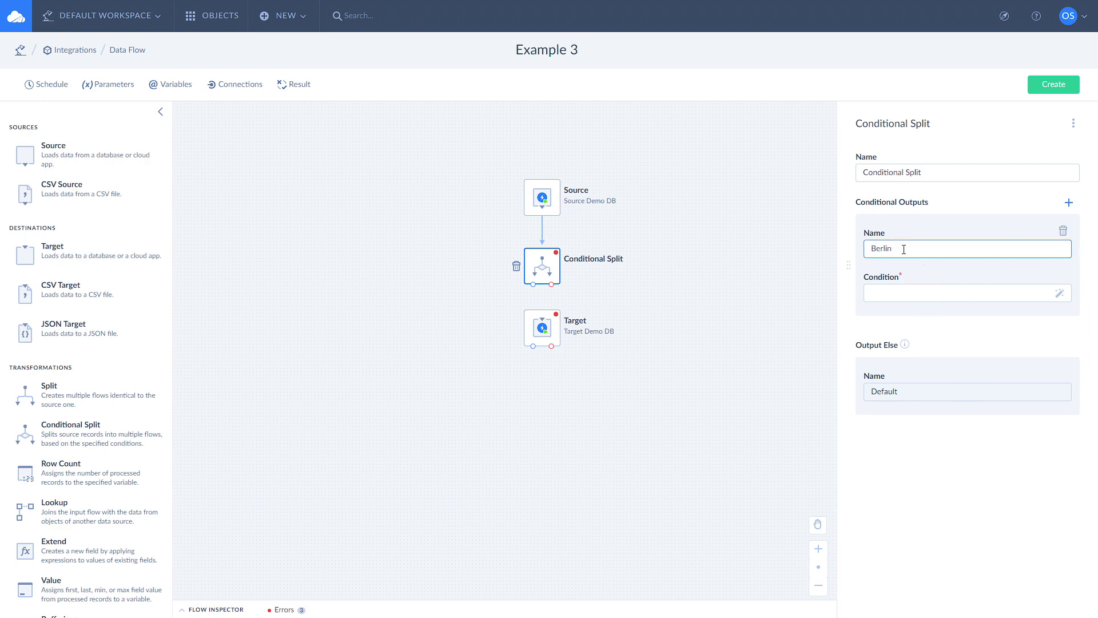
left_click(1059, 293)
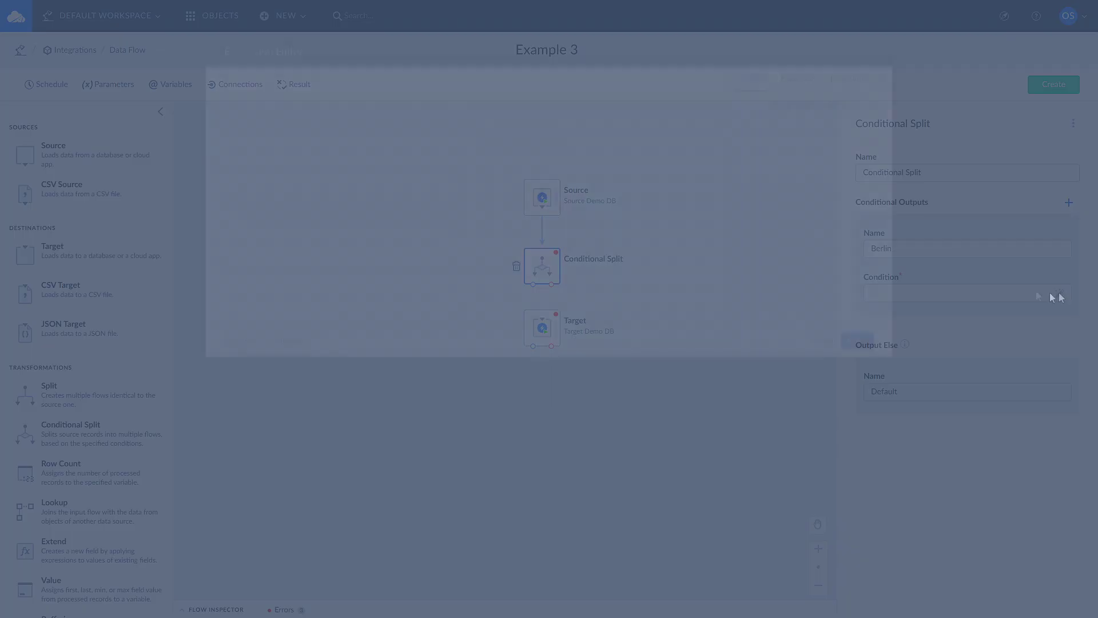
type("City == 'Berlin'")
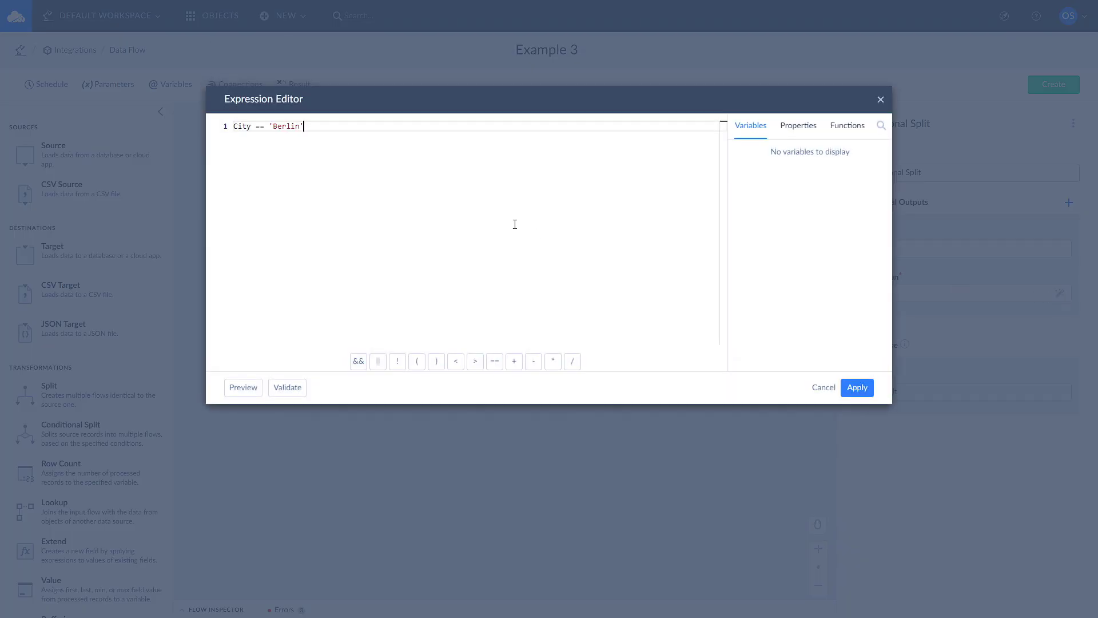
left_click(862, 388)
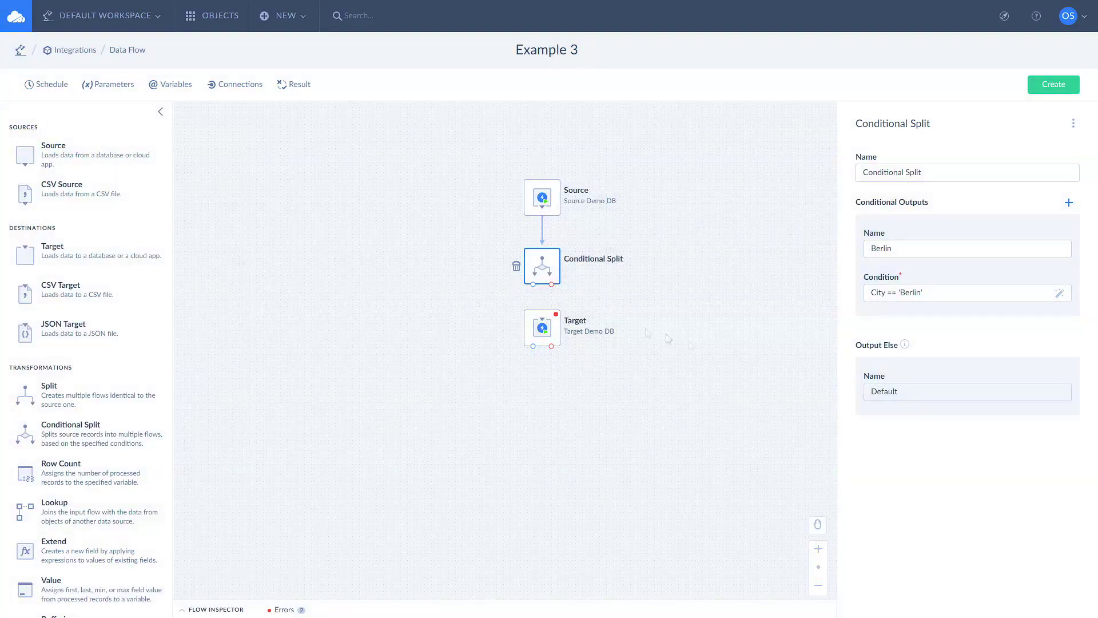
Connect the Conditional Split to Target, using Berlin as the source output.
left_click_drag(533, 285, 544, 327)
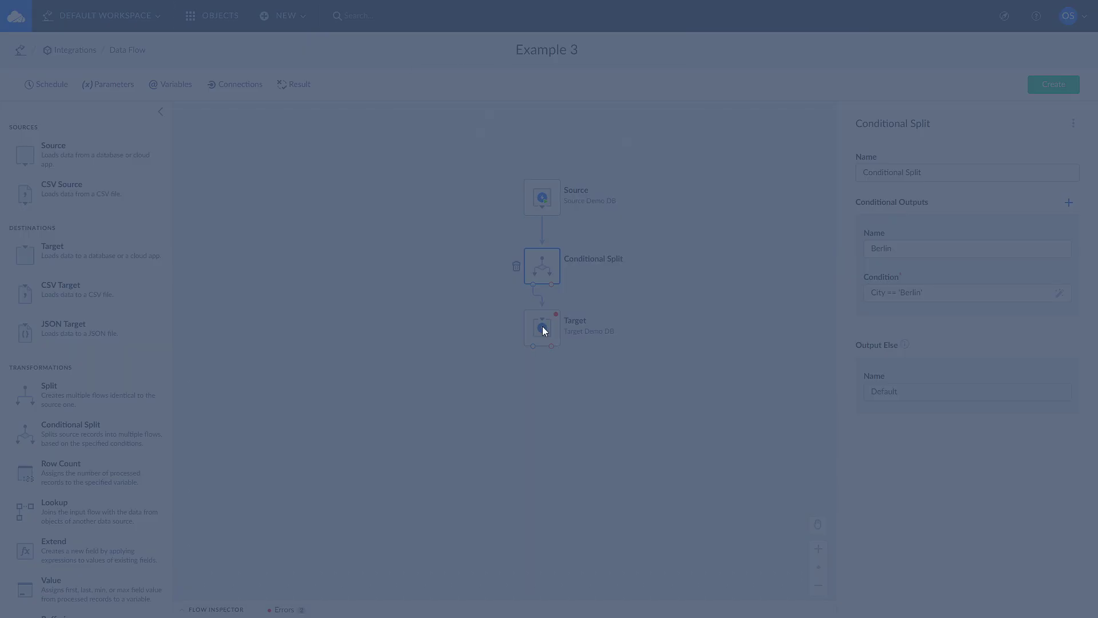
left_click(658, 151)
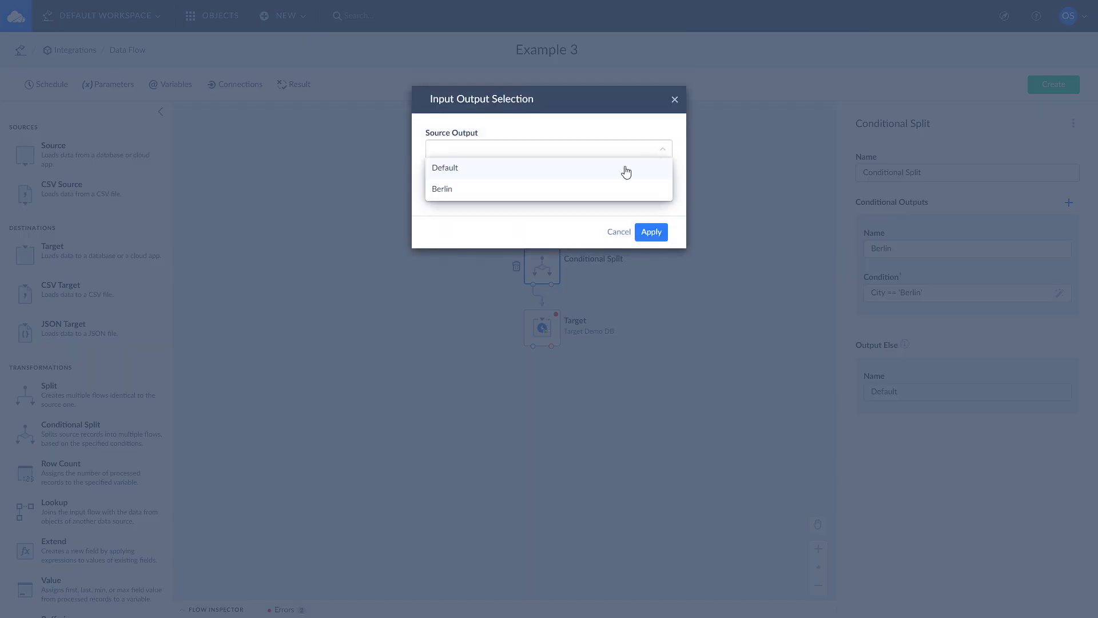
left_click(543, 190)
left_click(651, 231)
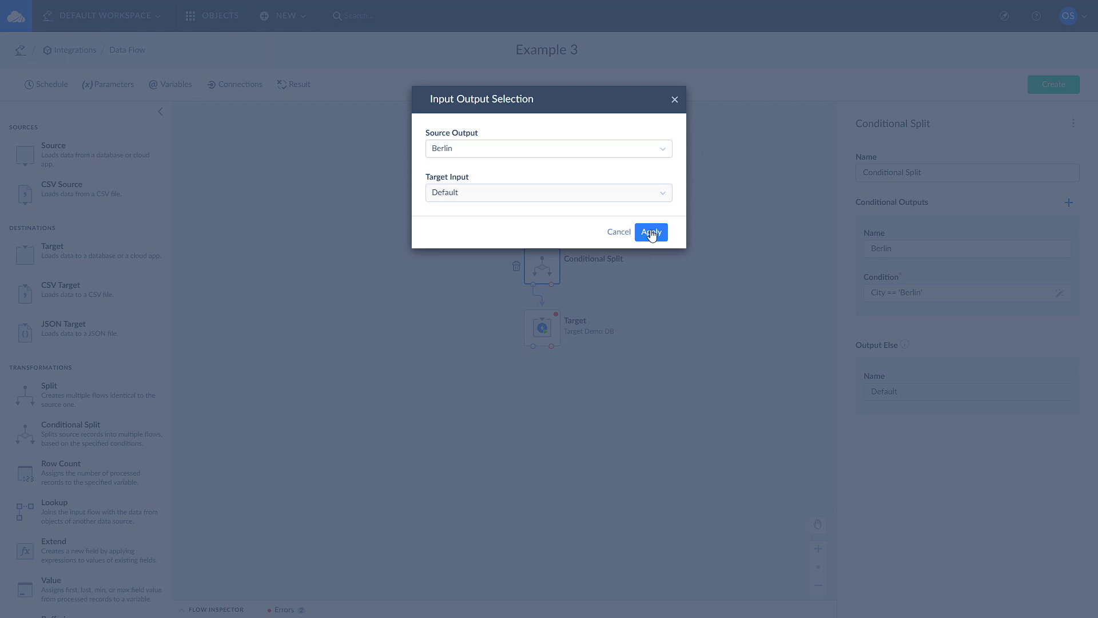